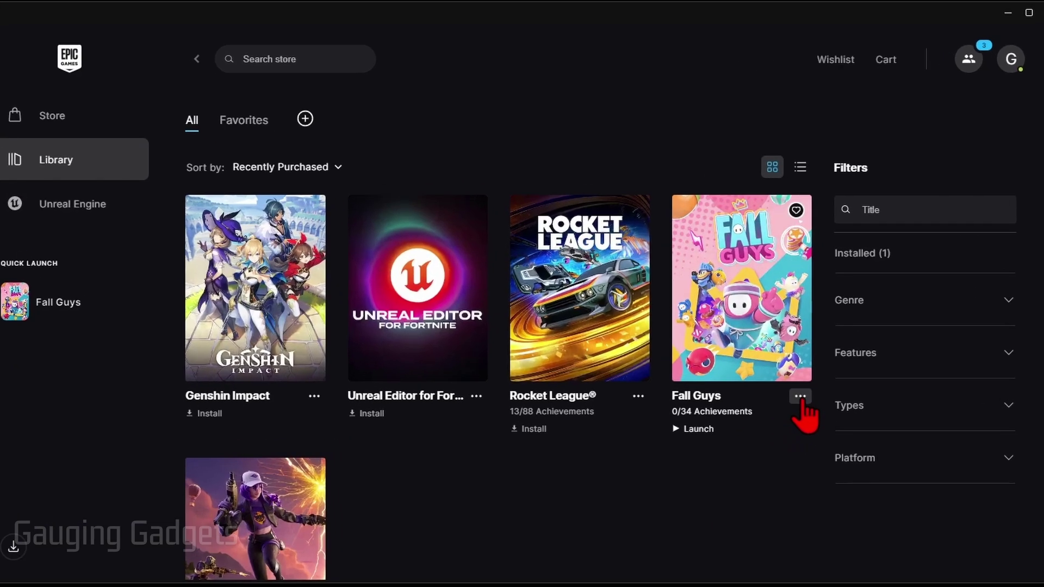
Open the installation folder of Fall Guys from its management options in the library.
left_click(800, 397)
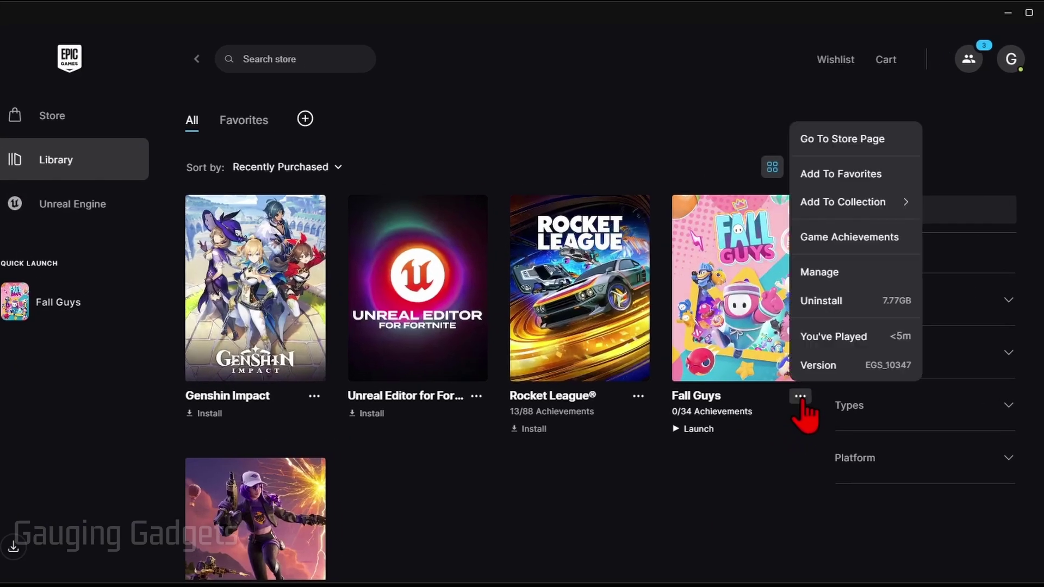
left_click(809, 275)
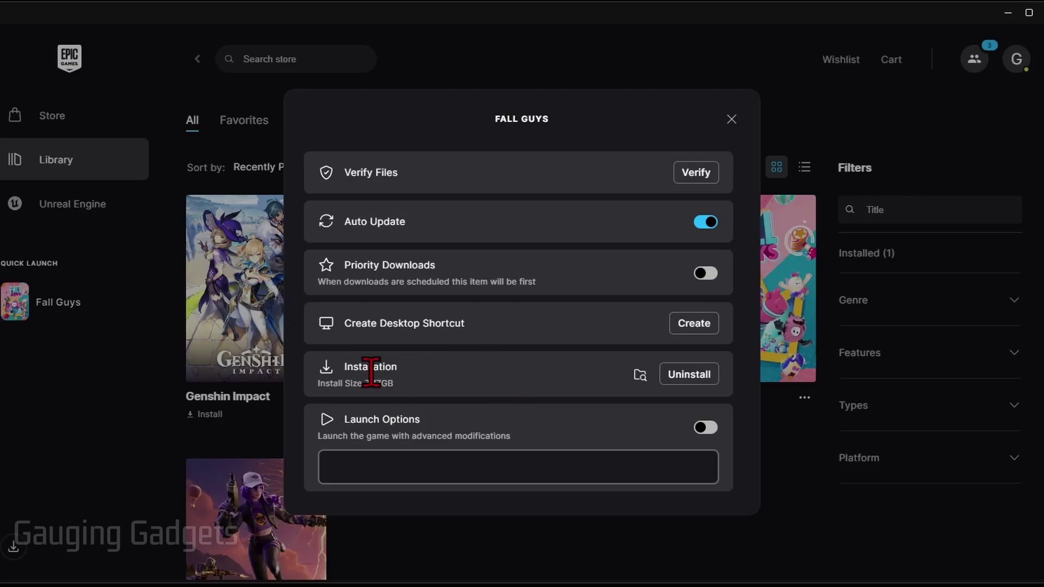
left_click(639, 376)
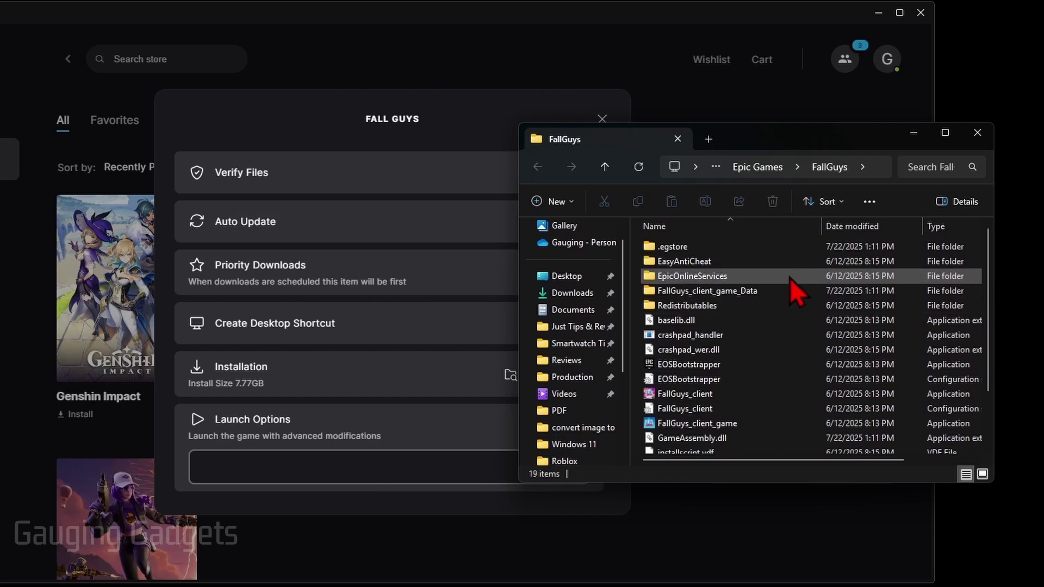
Go up to the parent Epic Games folder and copy the FallGuys folder.
left_click(762, 169)
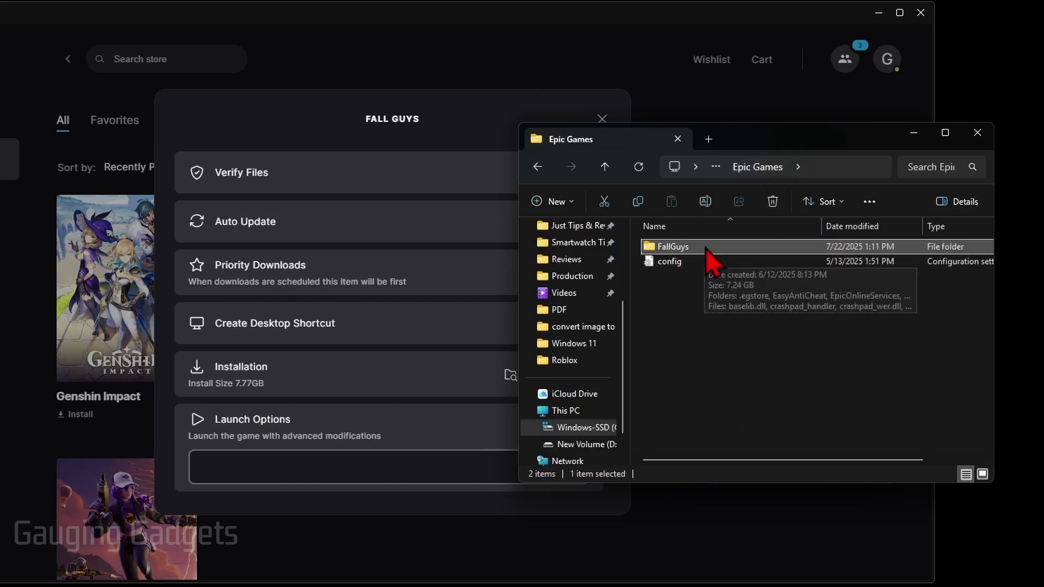
right_click(706, 249)
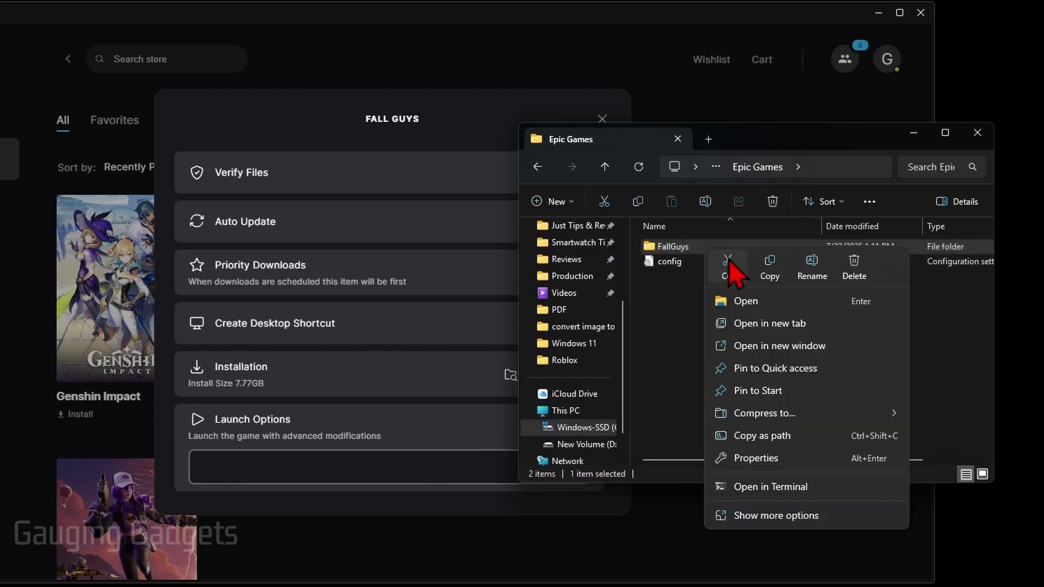
left_click(764, 267)
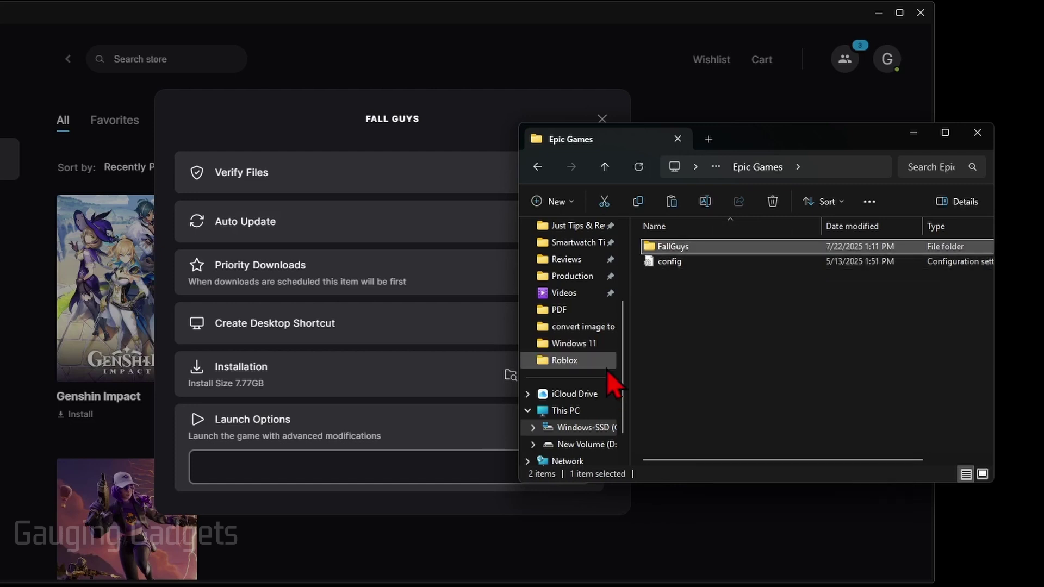
Create a new folder named "Epic Games Moved" on New Volume (D:).
scroll(607, 391, "up", 2)
scroll(587, 413, "down", 3)
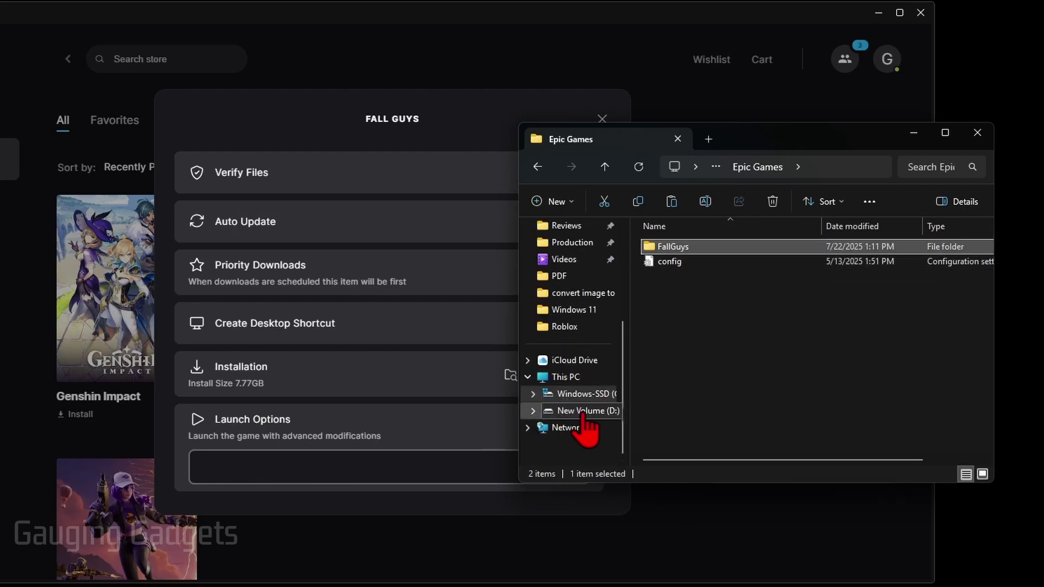
left_click(582, 411)
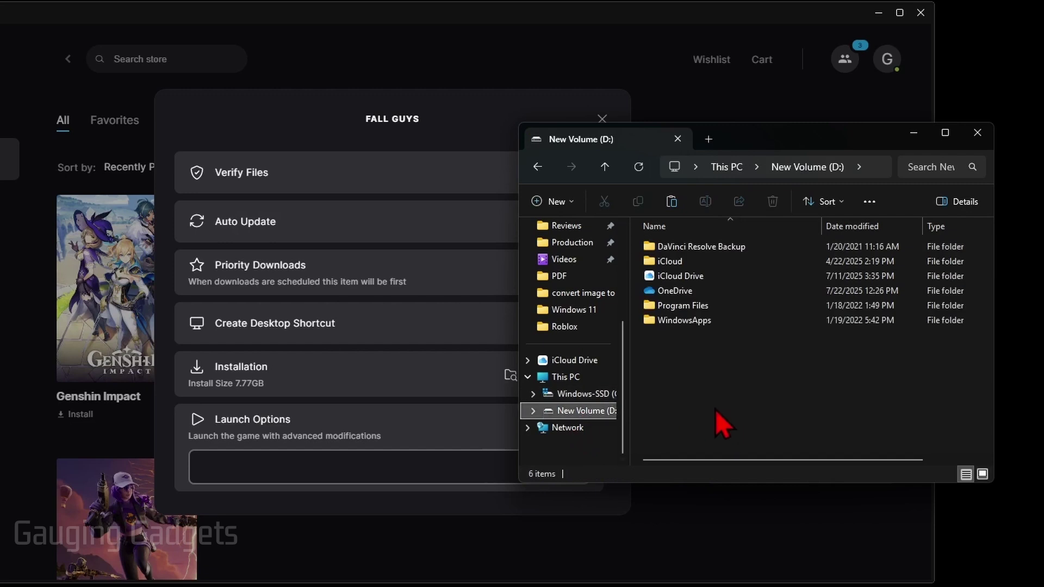
left_click(563, 202)
left_click(569, 223)
type("Epic")
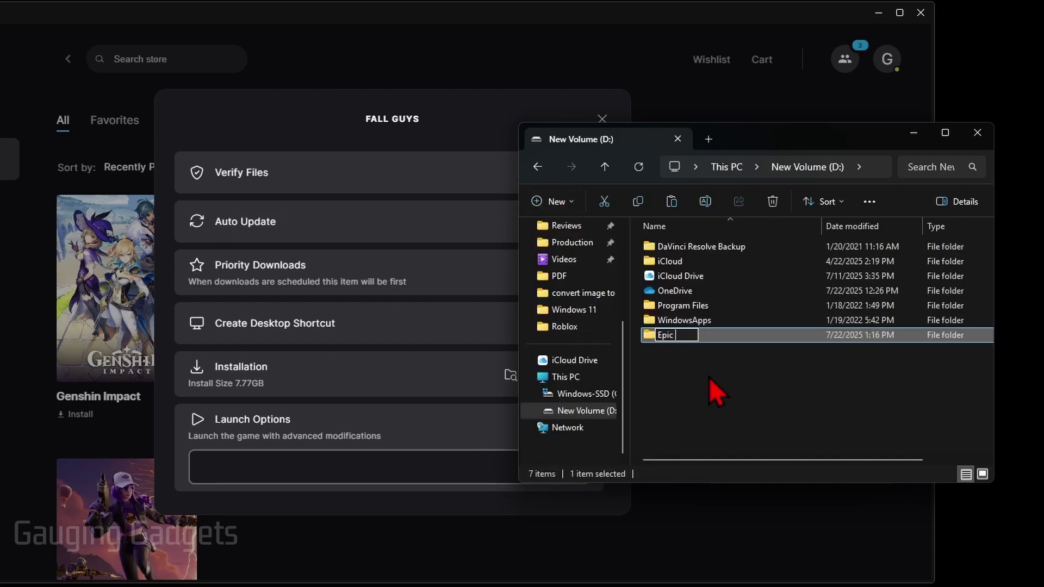
type(" Games Moved")
key("Return")
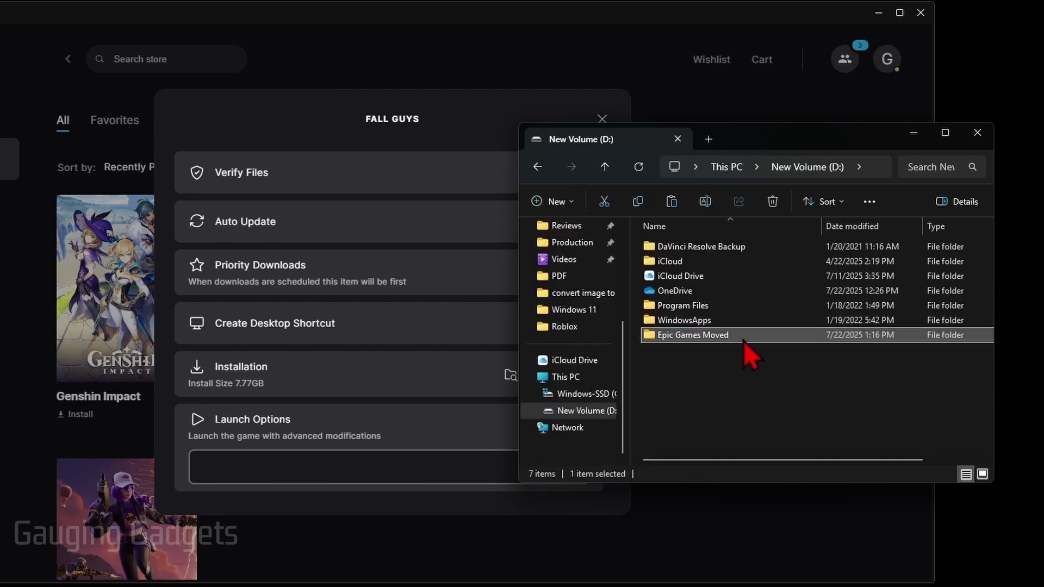
Paste the copied FallGuys folder into the Epic Games Moved folder.
double_click(742, 341)
right_click(723, 311)
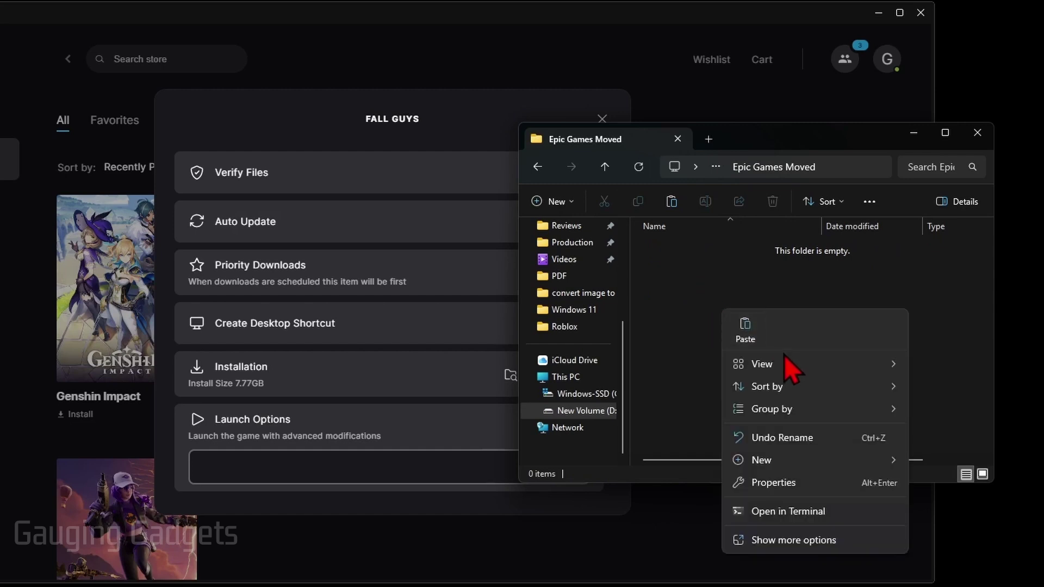
left_click(750, 331)
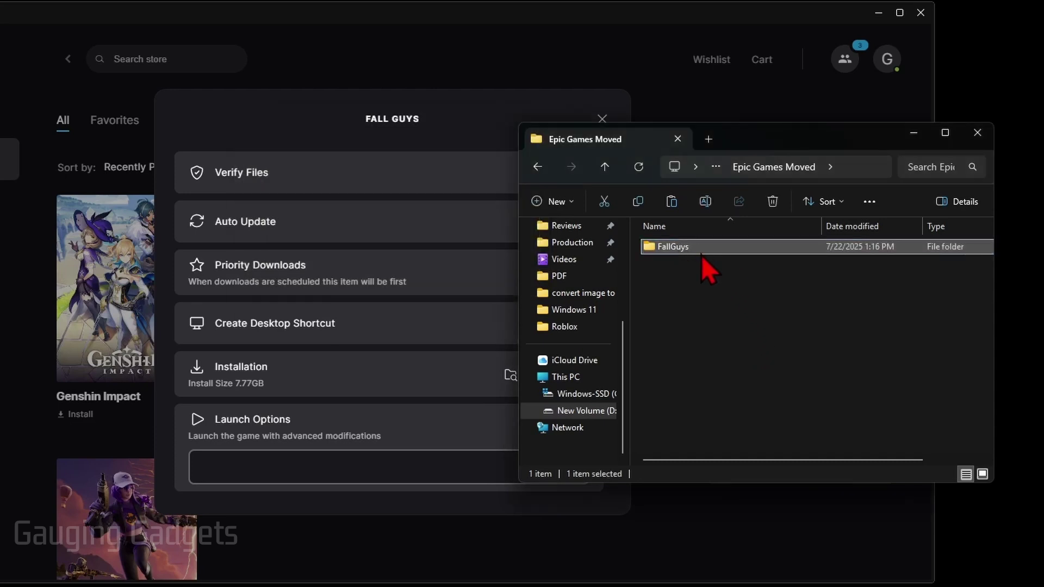
Rename the pasted FallGuys folder as FallGuys2.
left_click(700, 251)
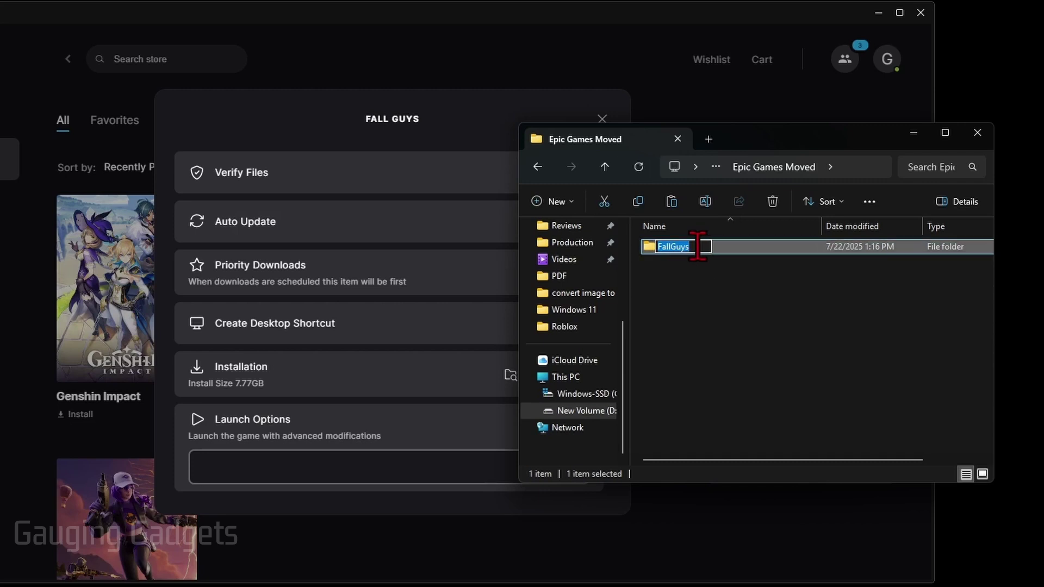
left_click(698, 247)
type("2")
left_click(737, 311)
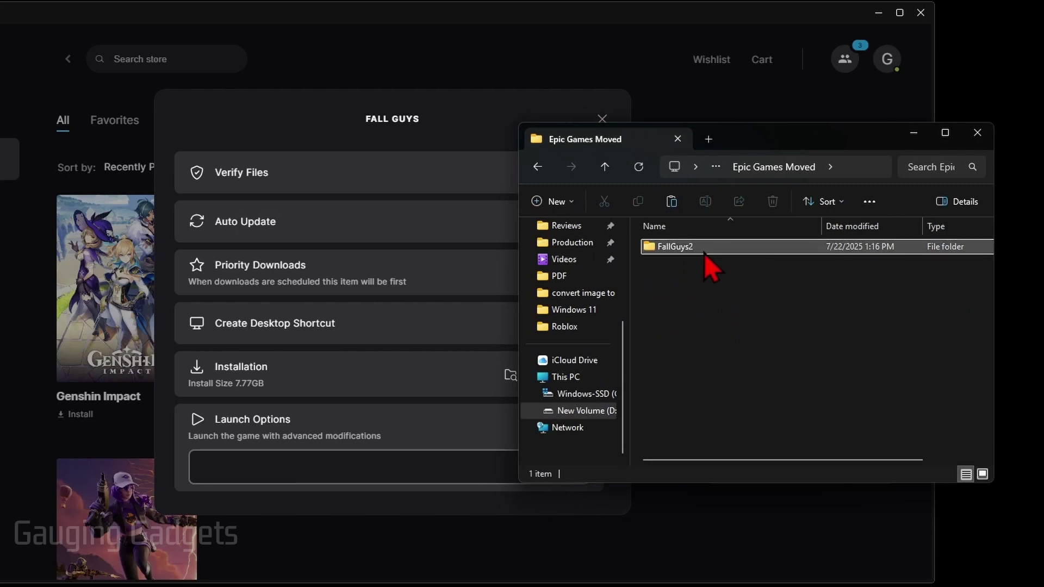
Switch to the Epic Games Launcher, leave the Fall Guys management options and uninstall the game.
left_click(472, 118)
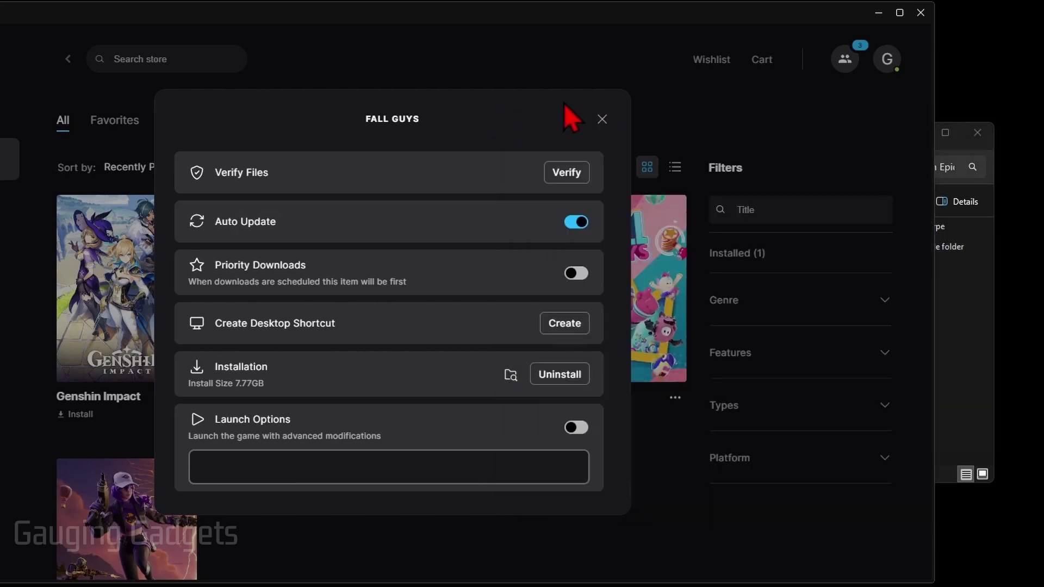
left_click(601, 119)
left_click(670, 396)
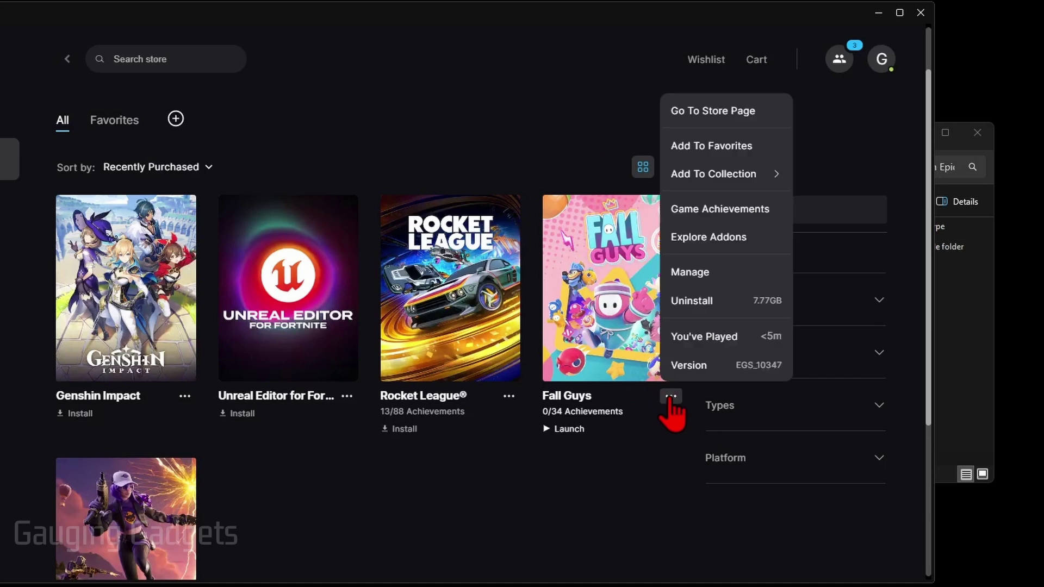
left_click(713, 303)
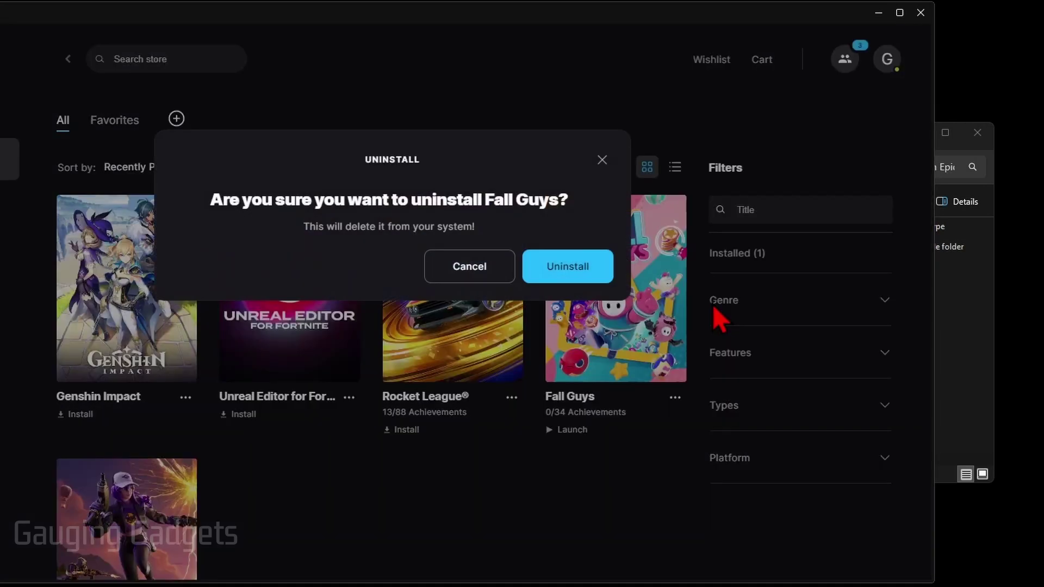
left_click(559, 271)
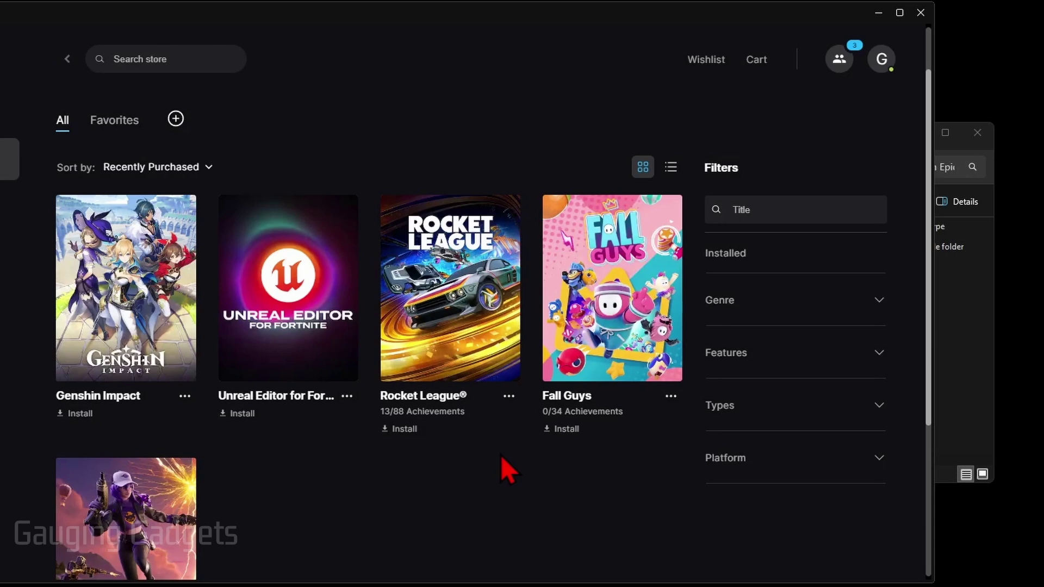
Start installing Fall Guys with D:\Epic Games Moved as the install location.
left_click(570, 432)
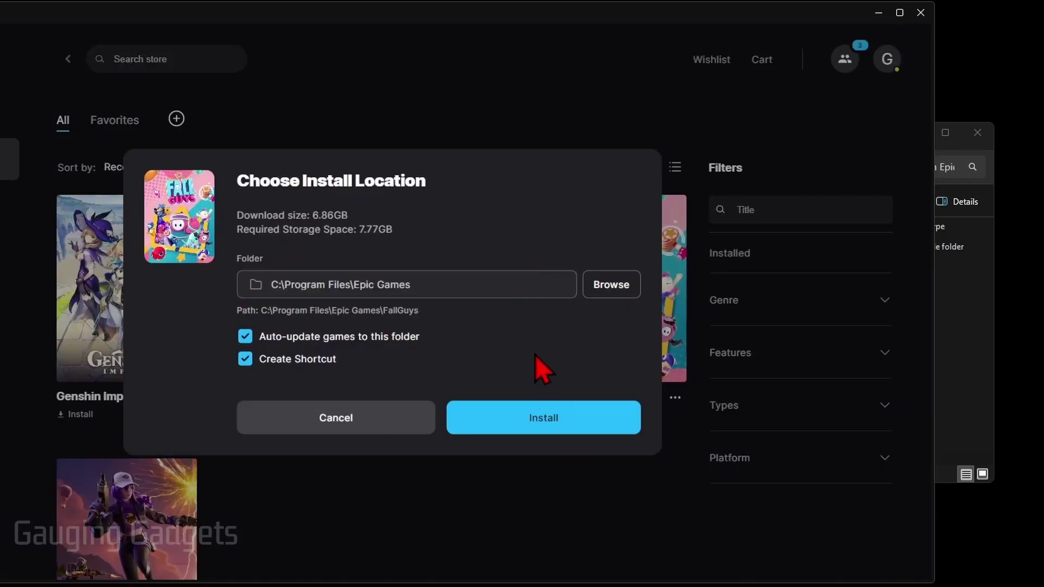
left_click(611, 284)
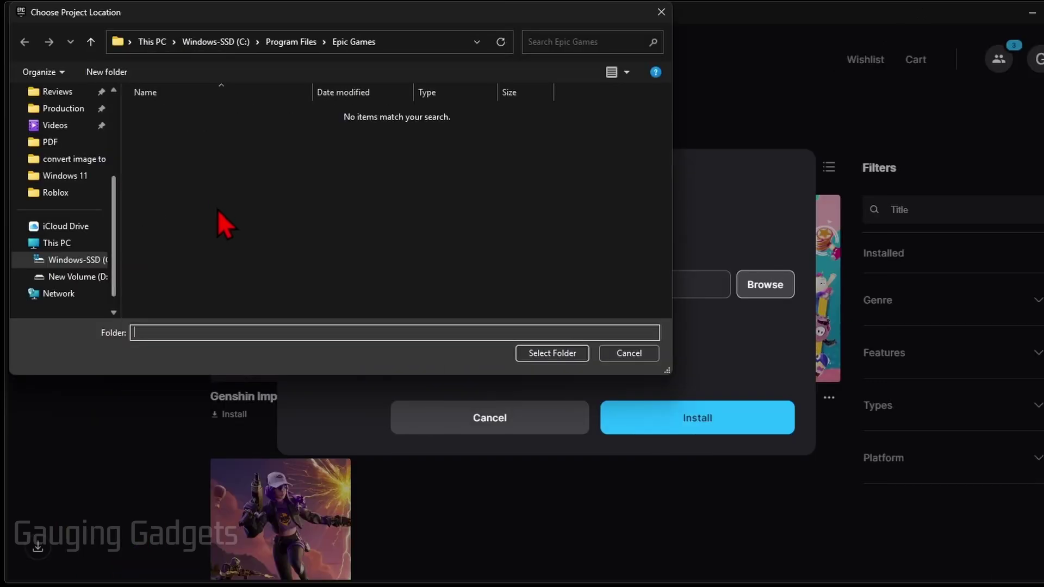
left_click(61, 277)
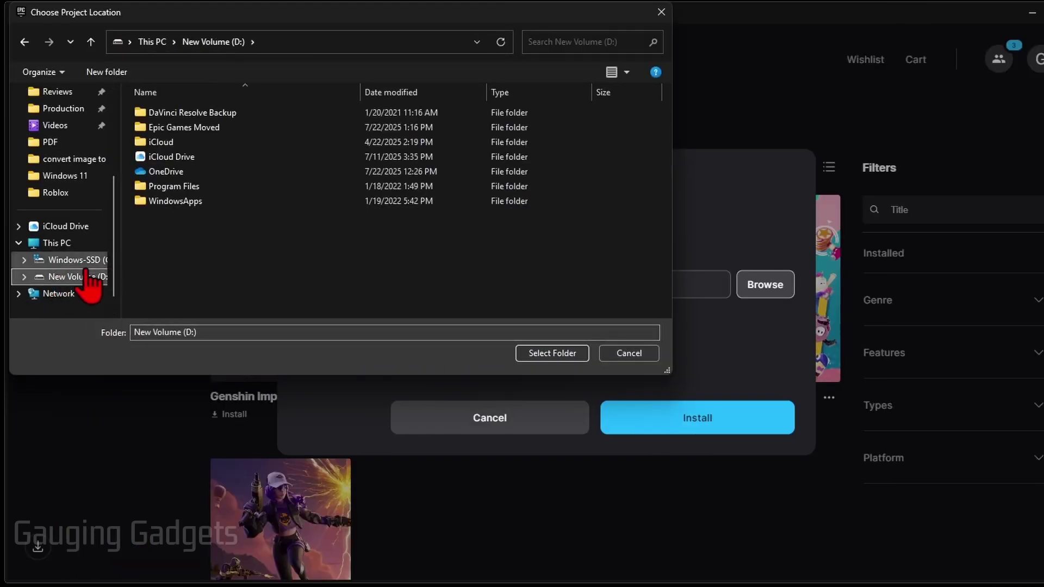
left_click(188, 133)
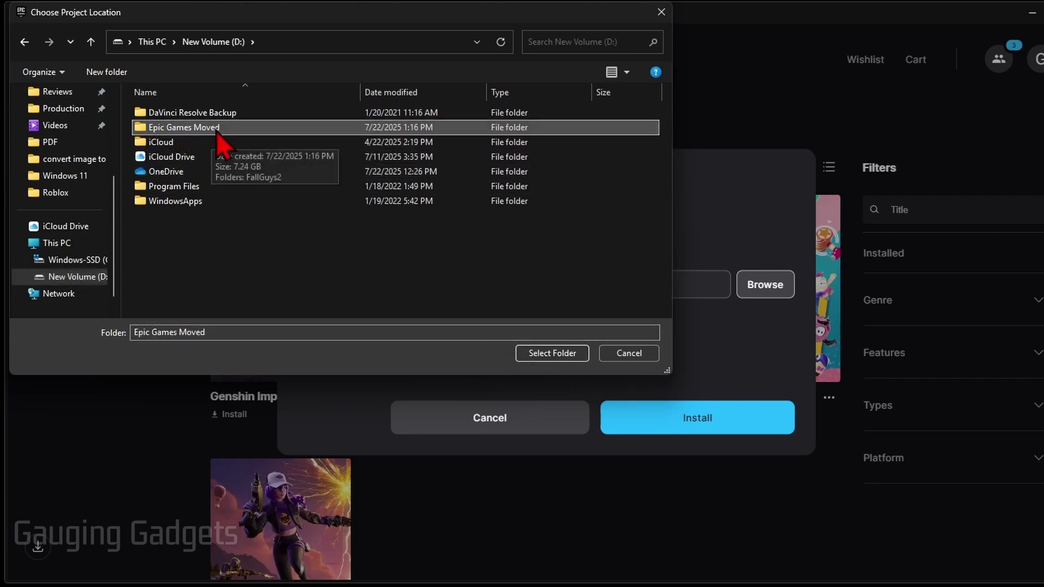
left_click(543, 359)
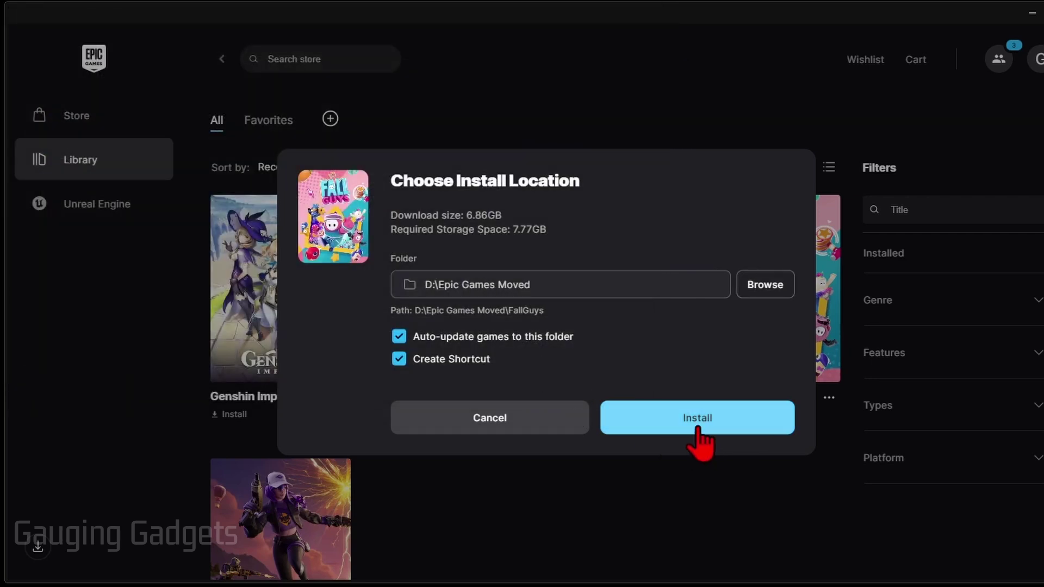
left_click(697, 429)
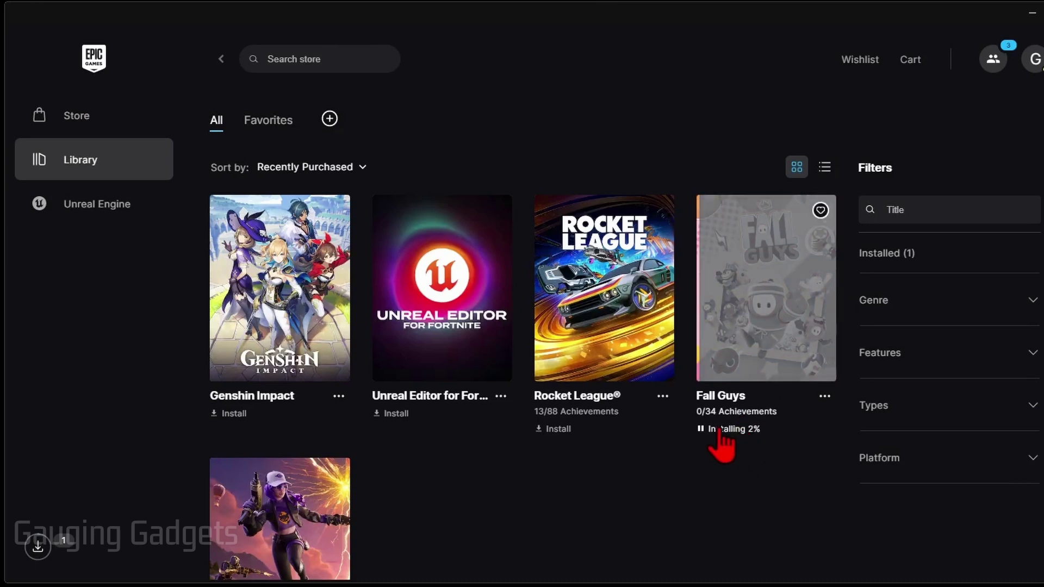
Pause the Fall Guys installation and cancel the install.
left_click(710, 430)
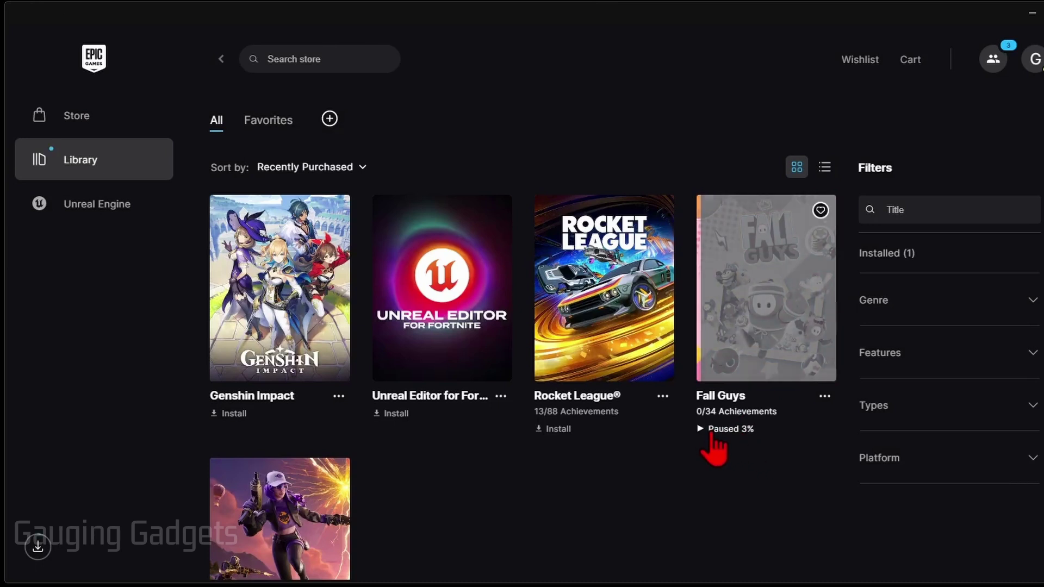
left_click(824, 396)
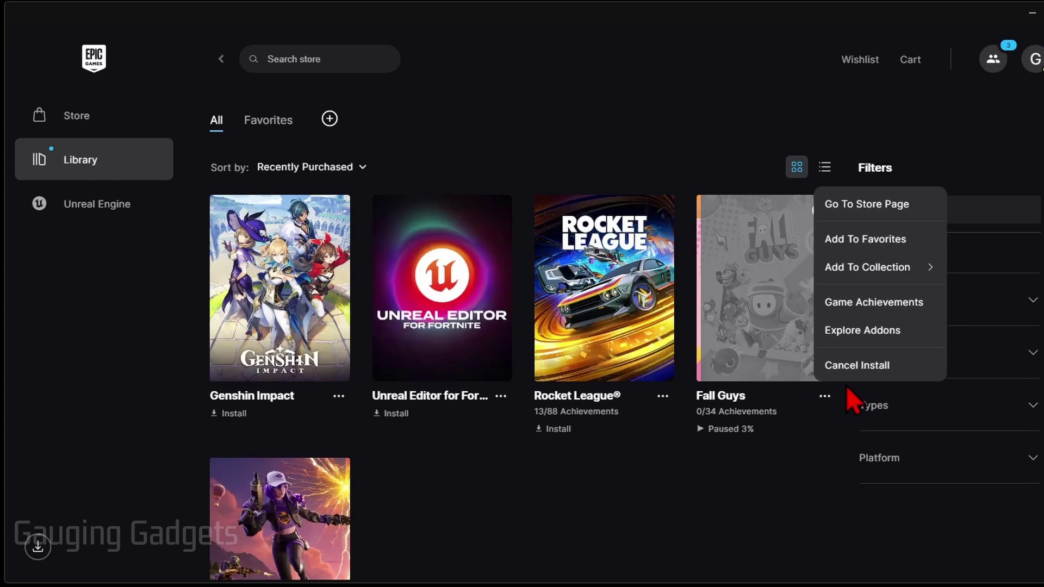
left_click(859, 369)
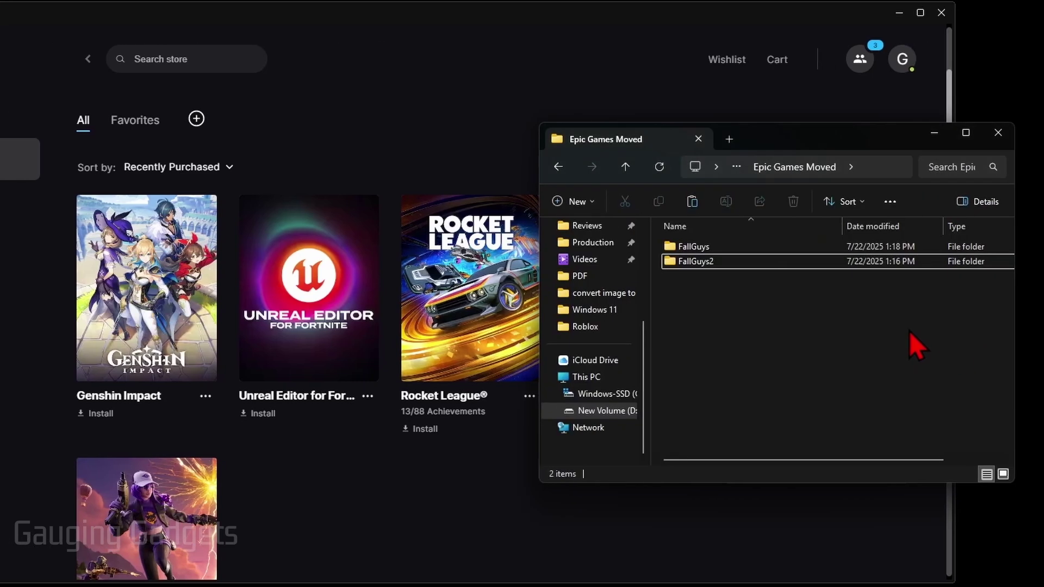
In File Explorer, open the FallGuys2 folder and copy all of its contents.
left_click(774, 260)
mouse_move(722, 264)
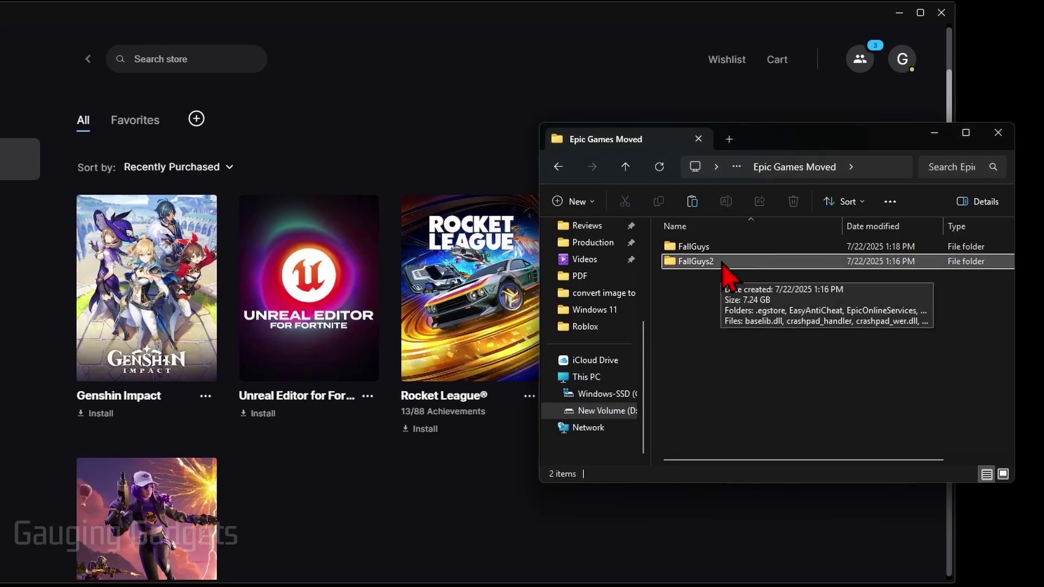
double_click(723, 262)
key("ctrl+a")
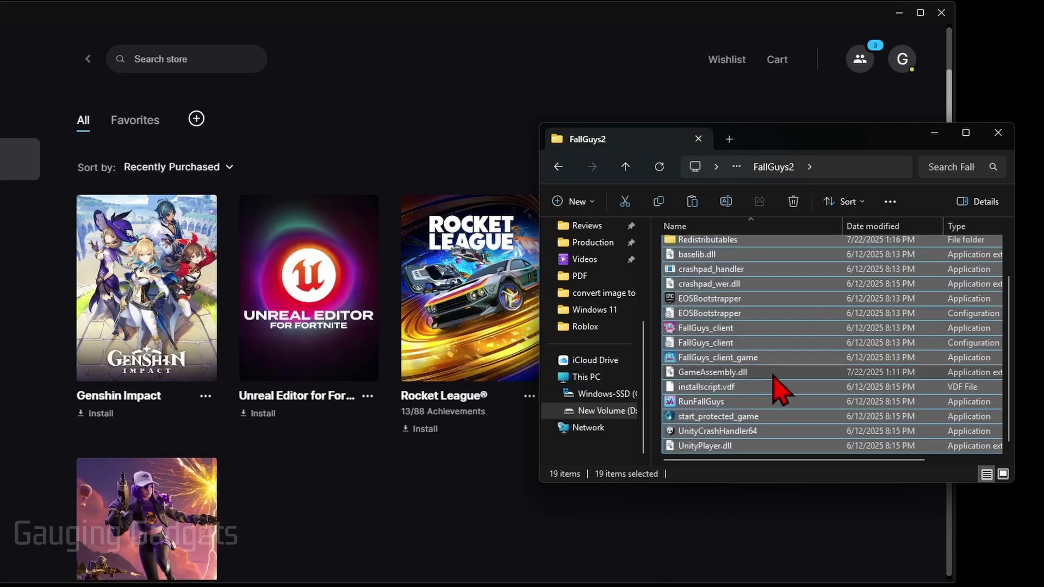
right_click(778, 380)
left_click(838, 399)
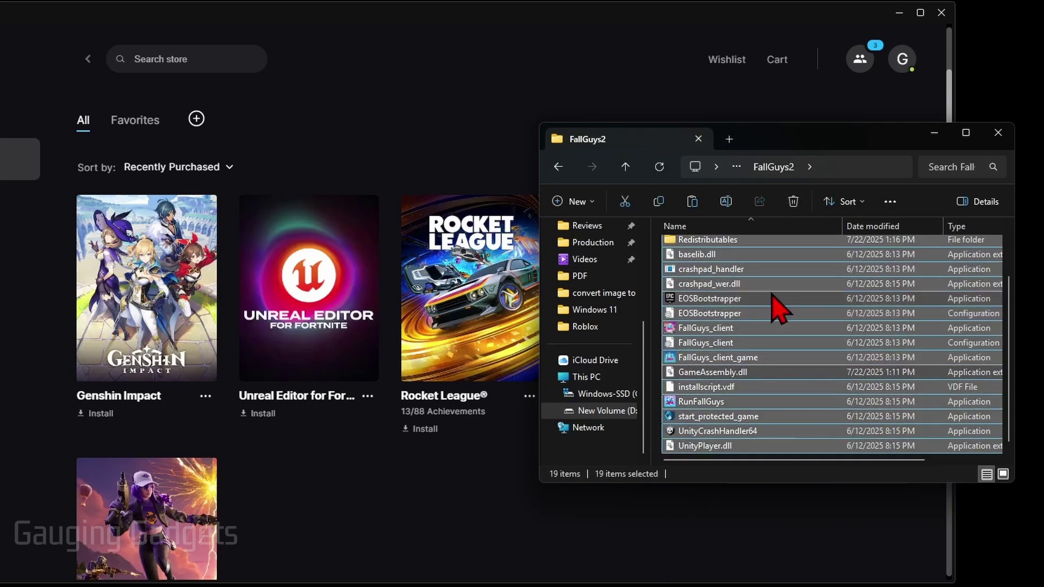
Paste the copied game files into the FallGuys folder inside Epic Games Moved.
left_click(558, 167)
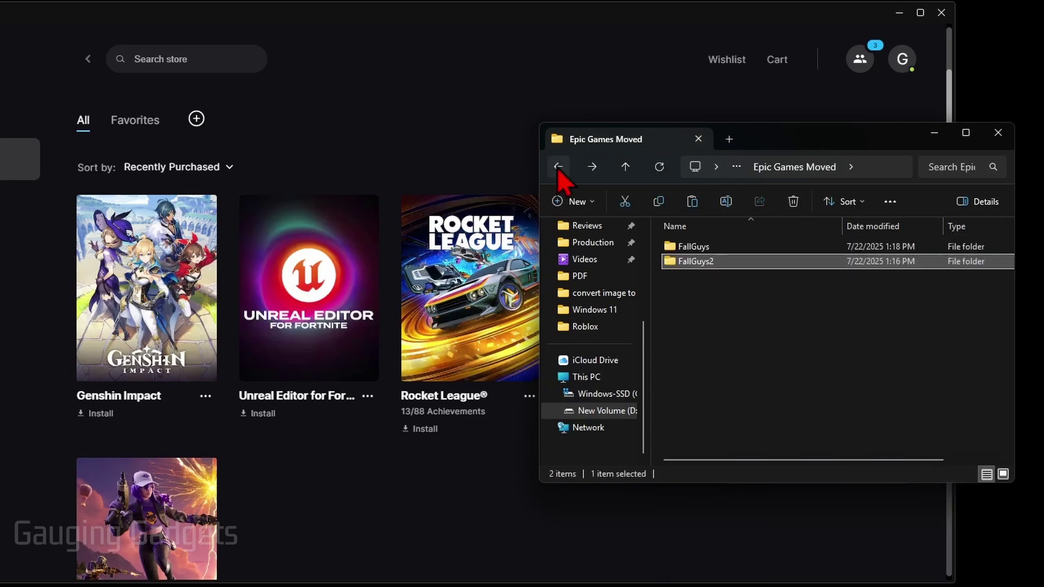
left_click(720, 248)
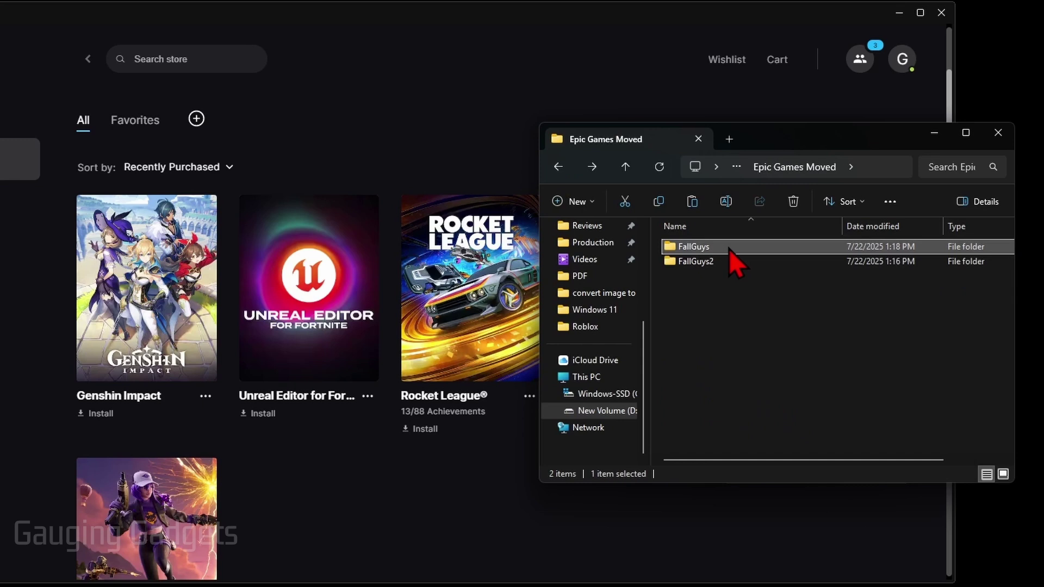
double_click(729, 250)
right_click(707, 301)
left_click(752, 306)
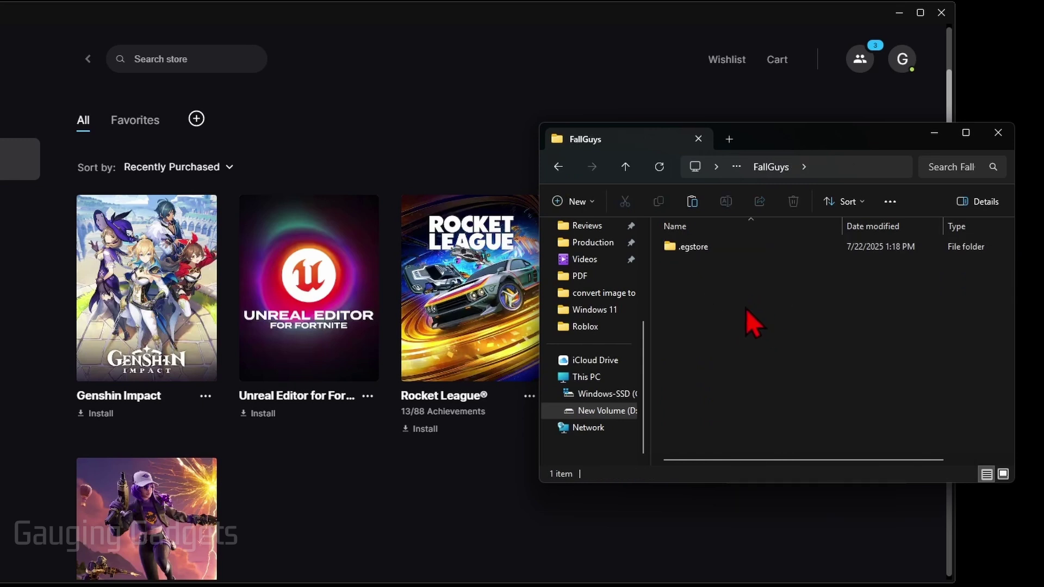
right_click(745, 309)
left_click(762, 328)
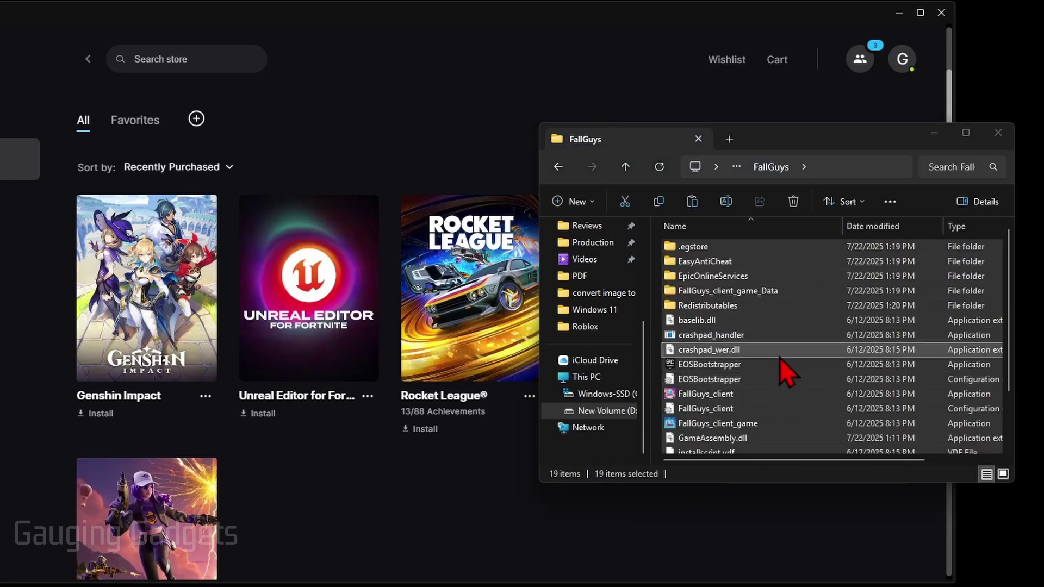
Switch to the Epic Games Launcher and resume the Fall Guys installation.
left_click(500, 565)
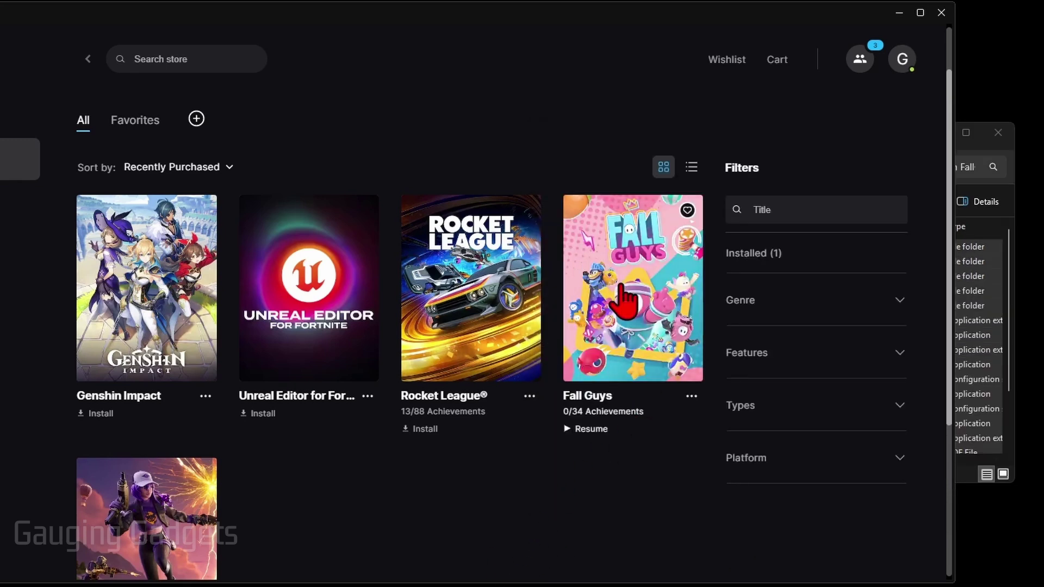
left_click(585, 429)
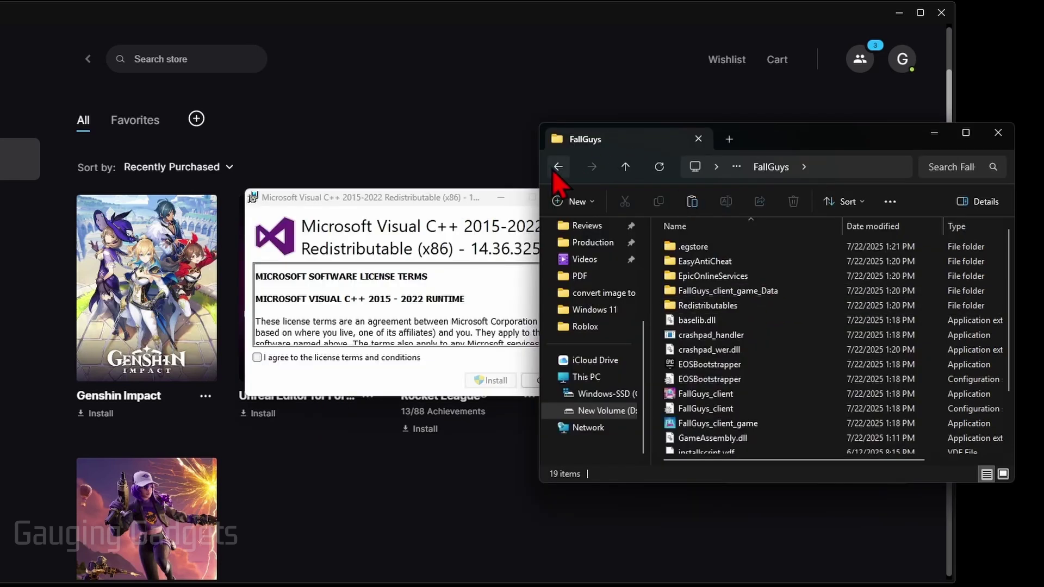
In File Explorer, delete the FallGuys2 folder from Epic Games Moved.
left_click(558, 167)
left_click(686, 262)
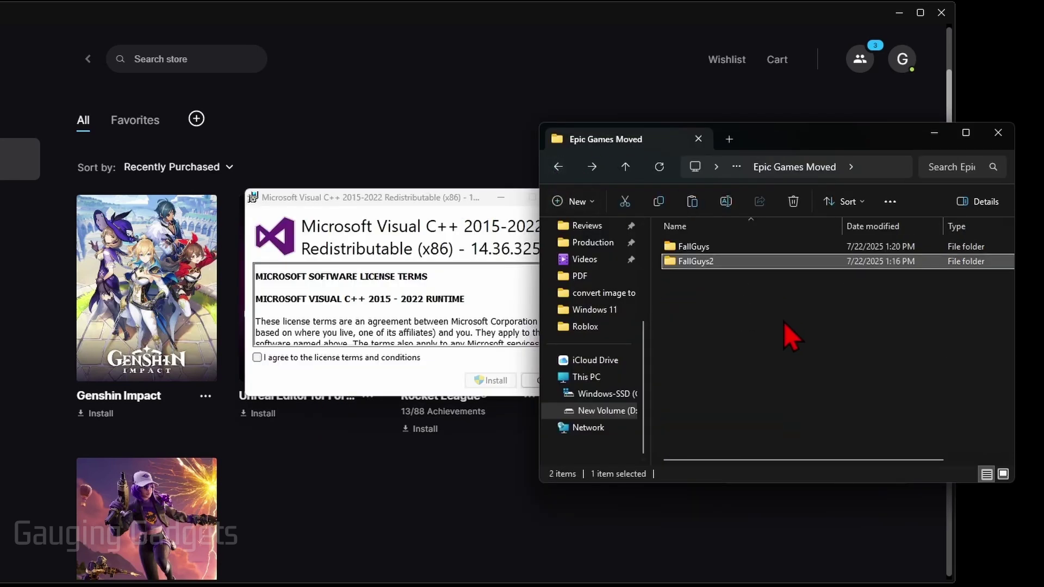
key("F2")
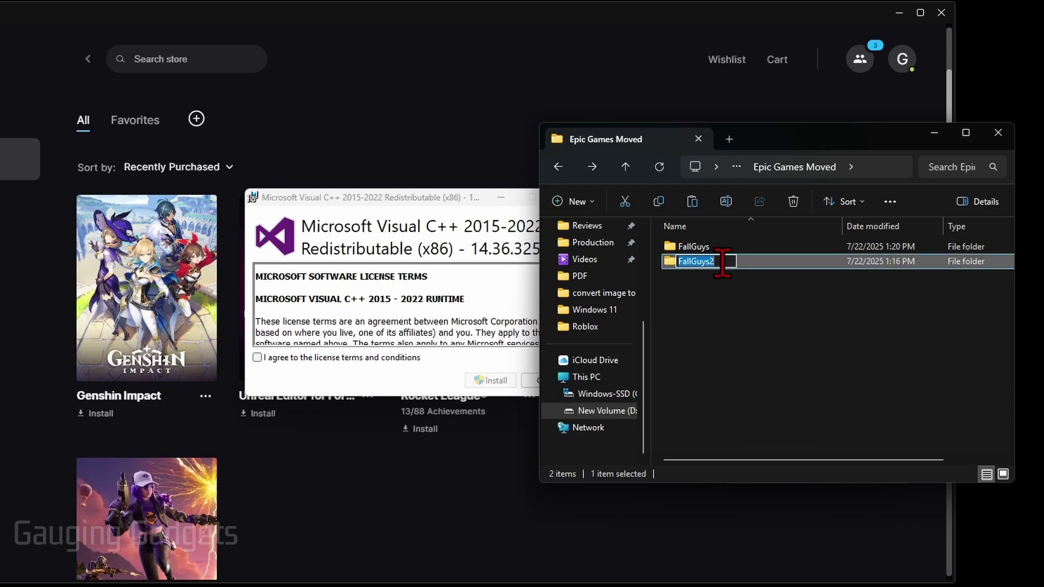
left_click(749, 265)
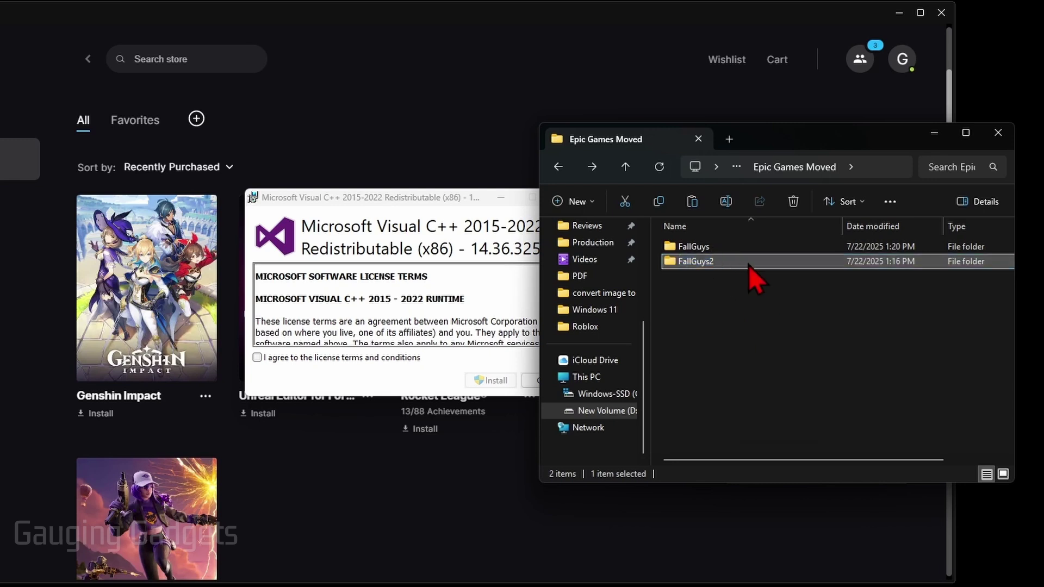
right_click(748, 265)
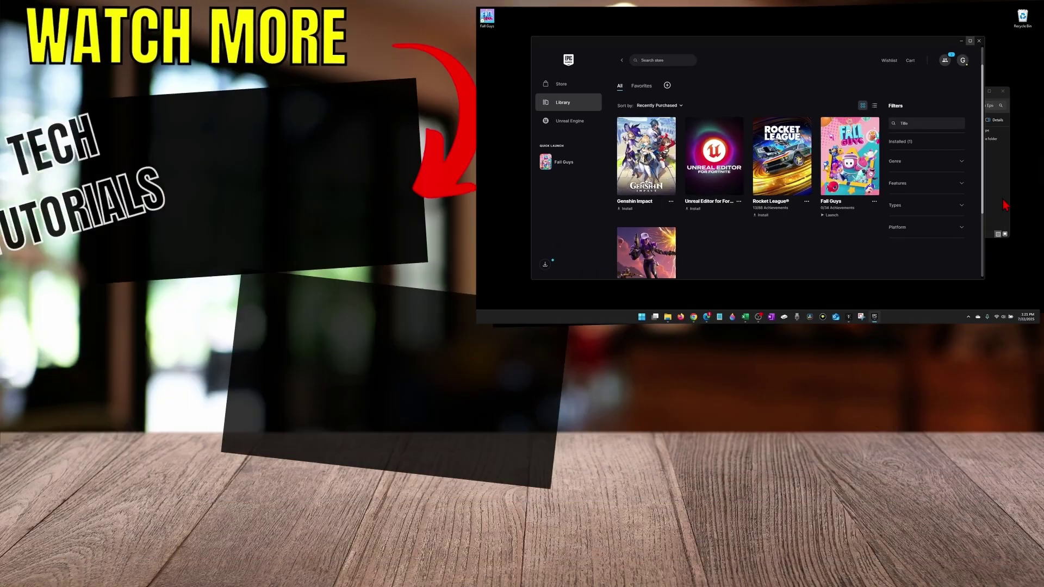